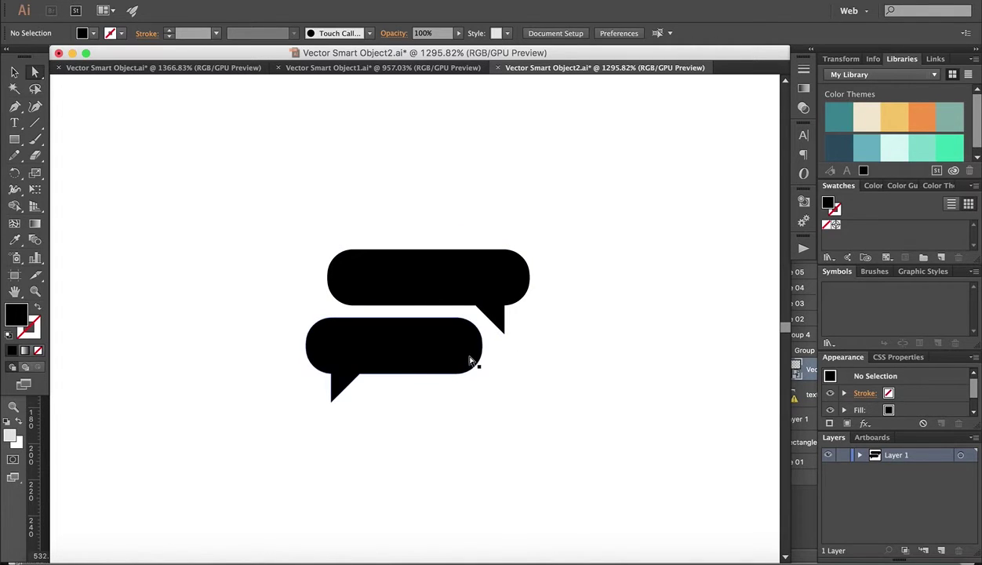
Step: Select each speech bubble in turn to inspect its path, then deselect both
left_click(471, 339)
left_click(504, 285)
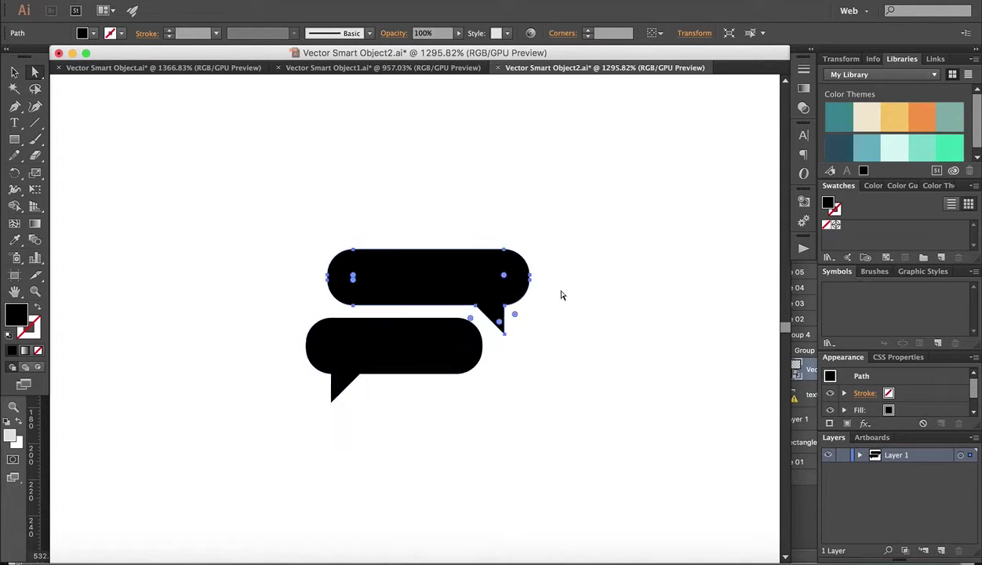
left_click(452, 371)
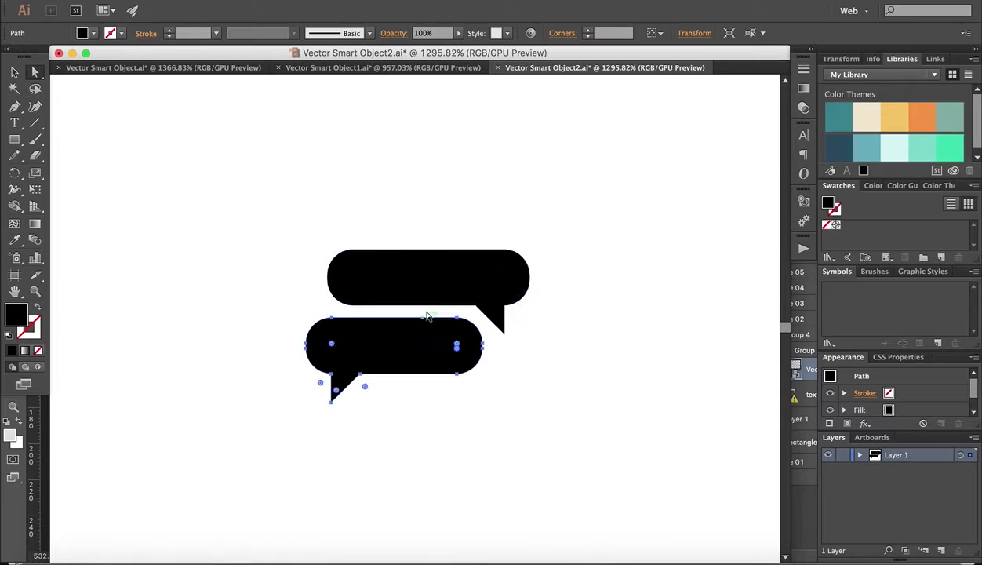
left_click(430, 306)
left_click(420, 354)
left_click(536, 372)
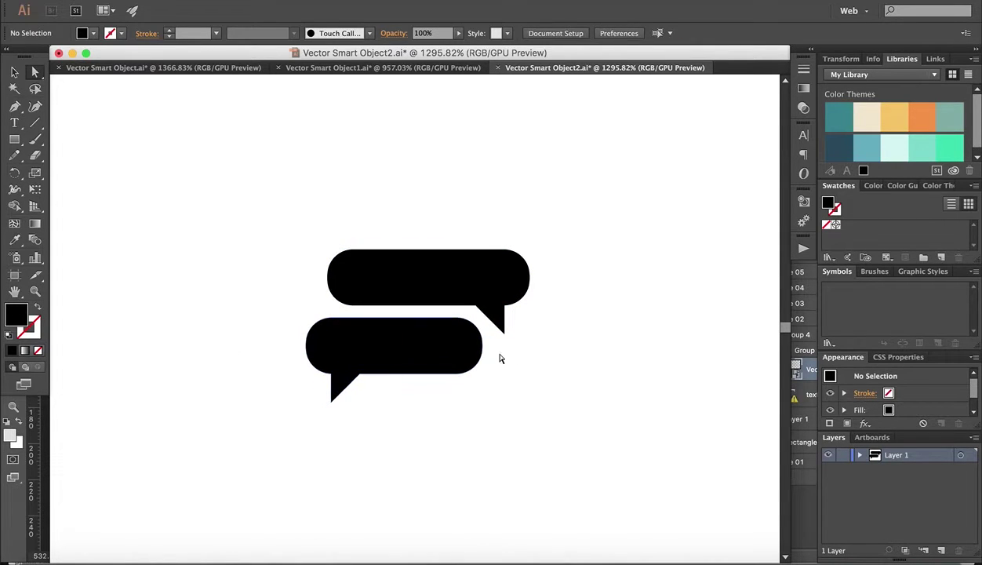
scroll(510, 356, "down", 2)
scroll(510, 356, "down", 1)
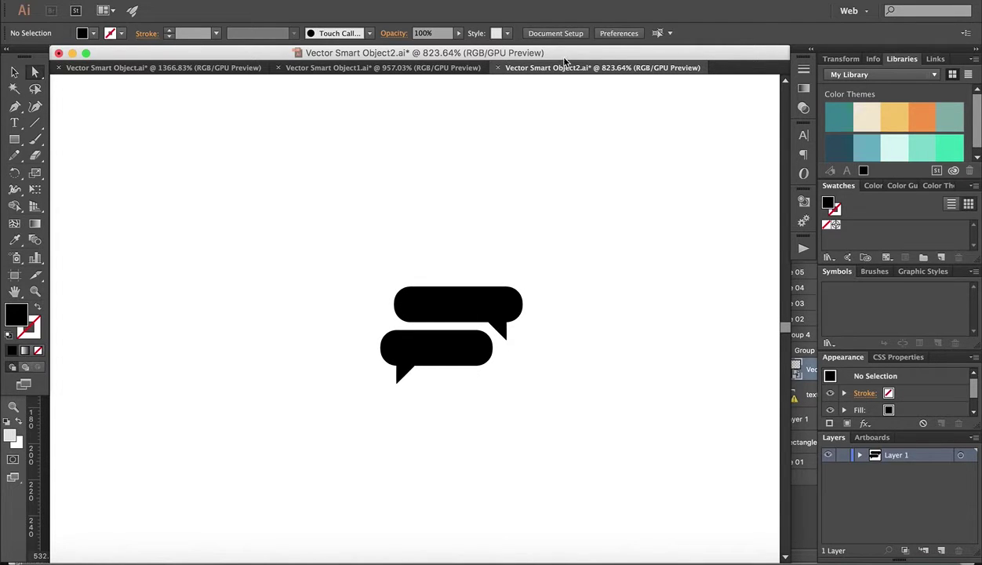
Step: Enter artboard editing from Document Setup and pull the top-right and bottom-left corners inward
left_click(558, 36)
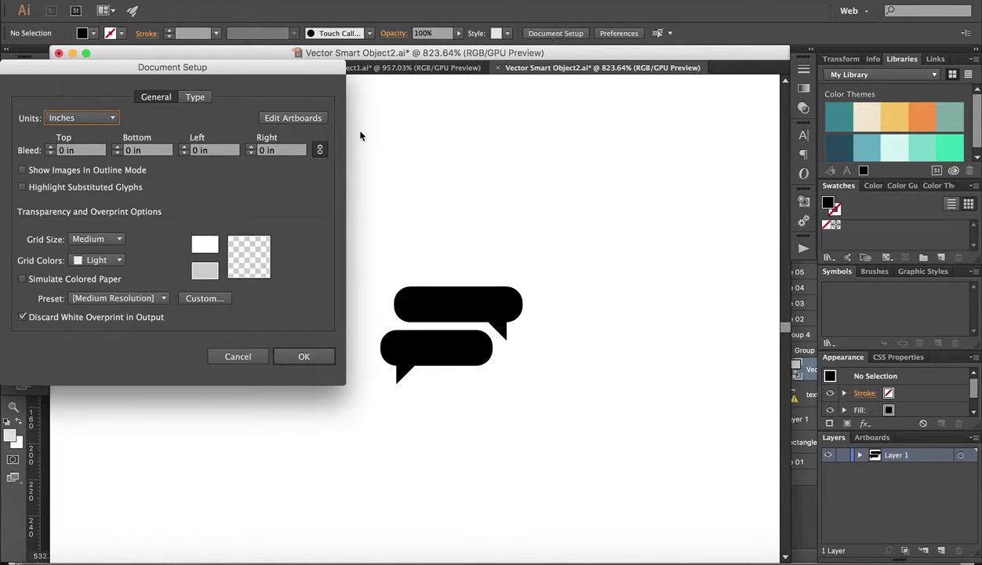
left_click(299, 126)
scroll(552, 252, "down", 5)
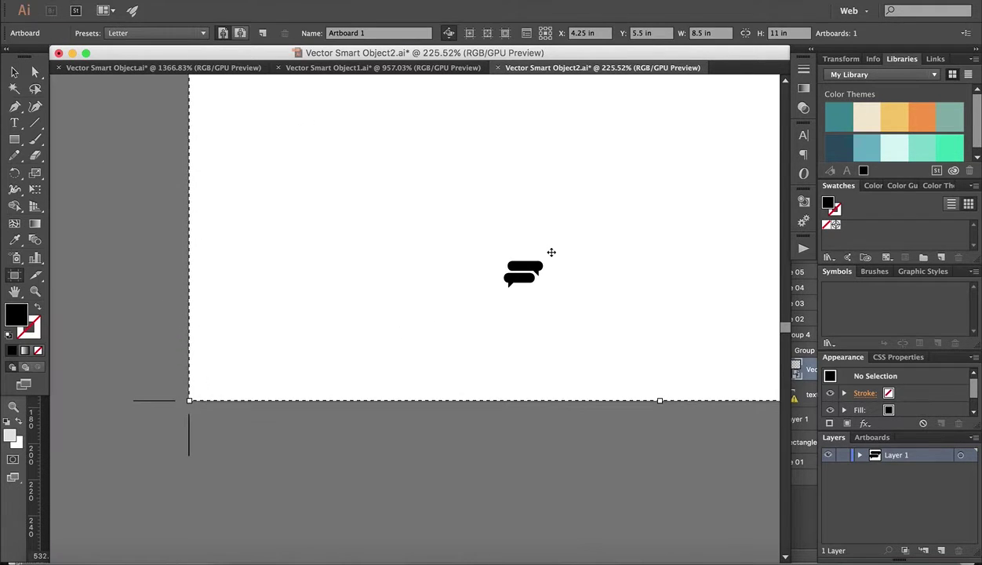
scroll(551, 252, "down", 4)
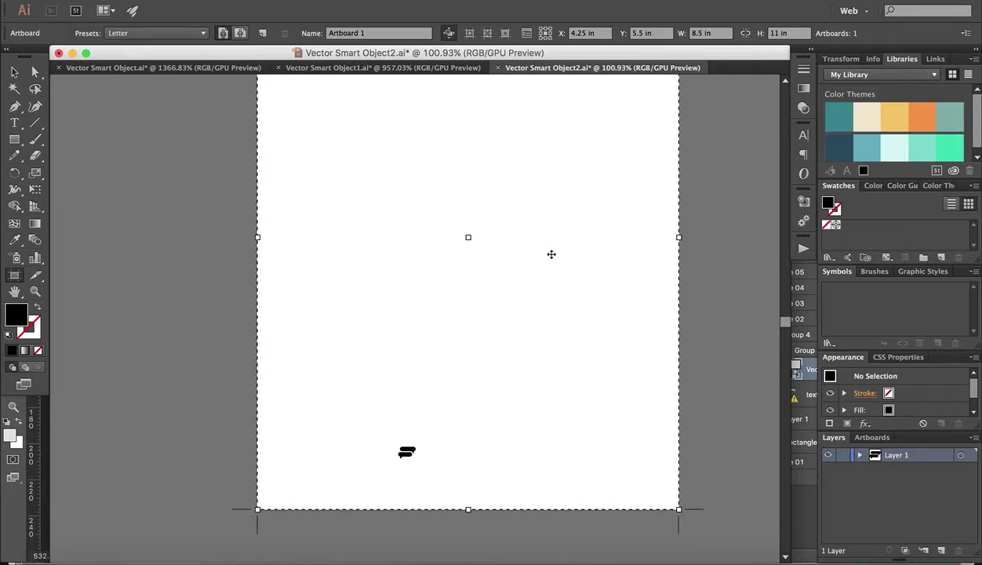
scroll(551, 254, "down", 2)
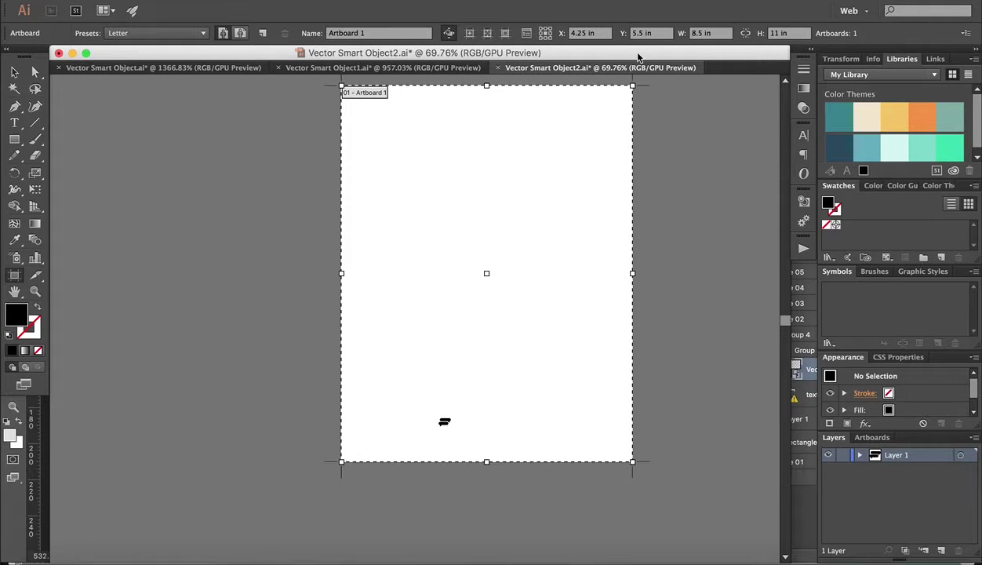
left_click_drag(632, 85, 476, 400)
scroll(475, 403, "up", 3)
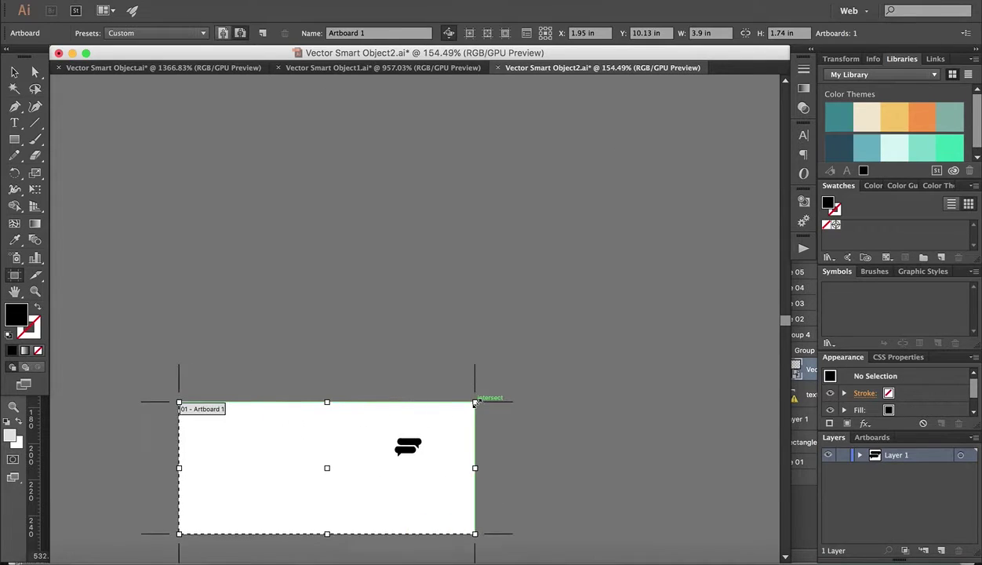
scroll(476, 402, "down", 3)
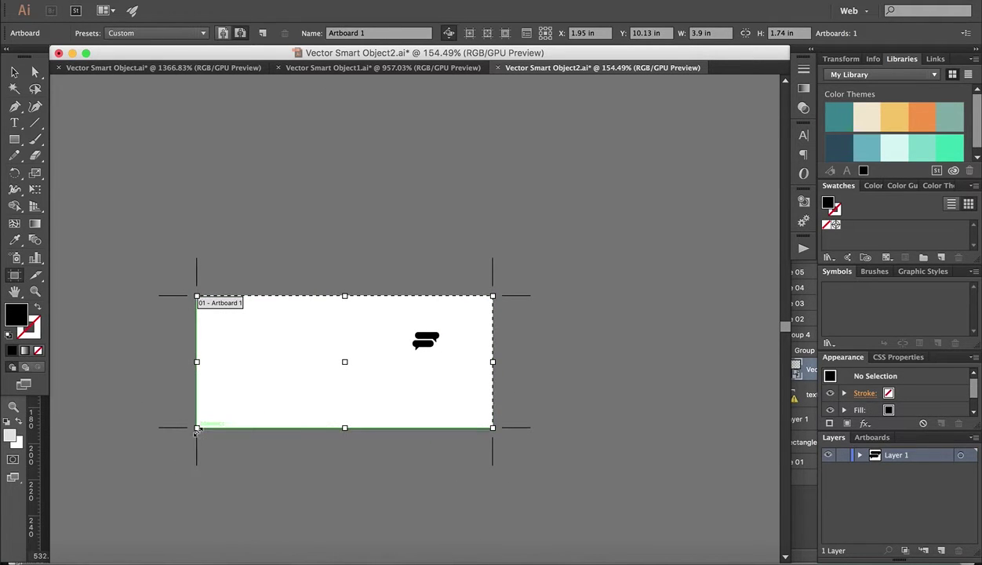
left_click_drag(197, 429, 397, 366)
Step: Tighten the artboard to about 0.37 × 0.26 in around the bubbles, then exit artboard editing
scroll(398, 367, "up", 5)
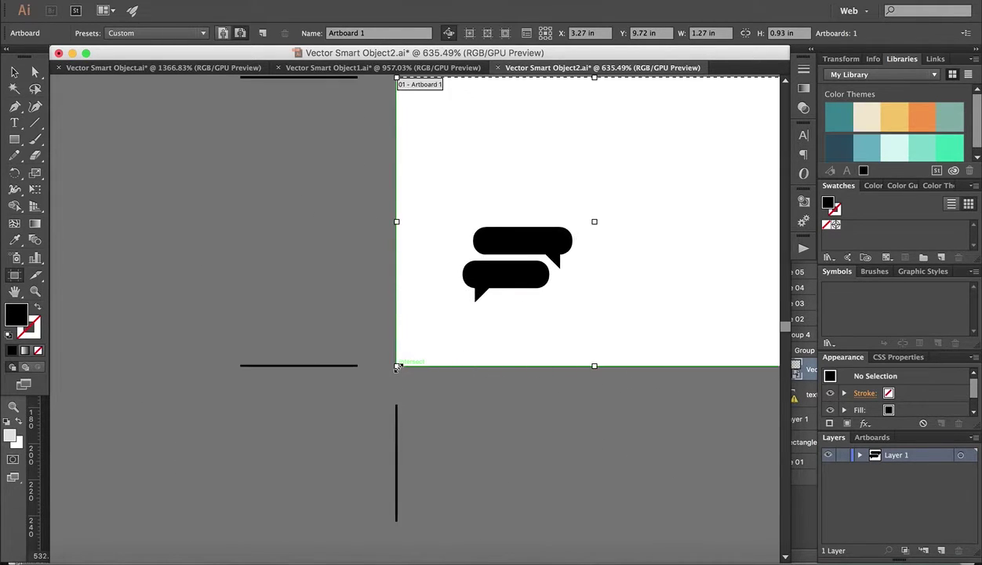
scroll(397, 367, "up", 2)
scroll(397, 367, "right", 3)
left_click_drag(676, 159, 467, 300)
scroll(397, 386, "up", 4)
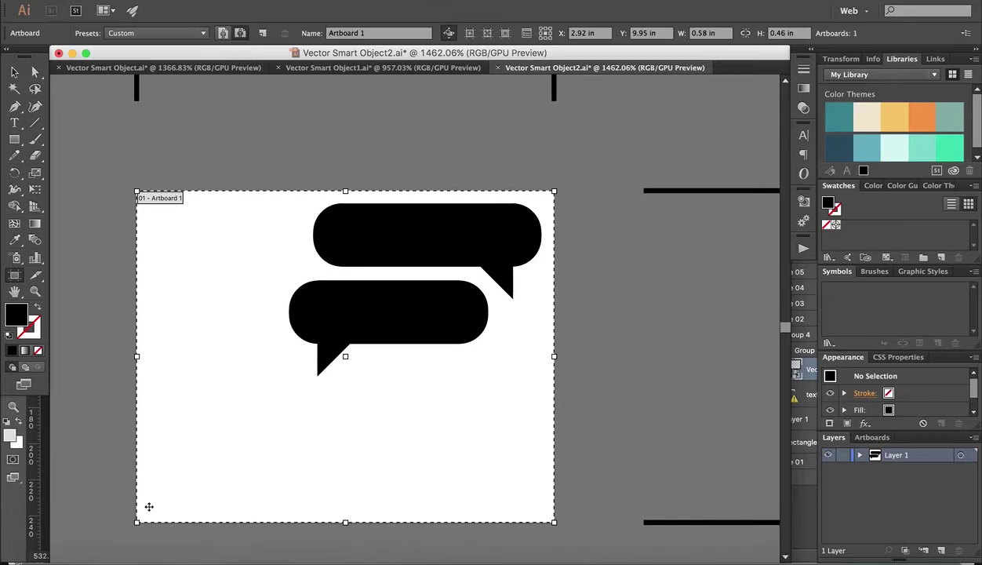
left_click_drag(137, 521, 283, 385)
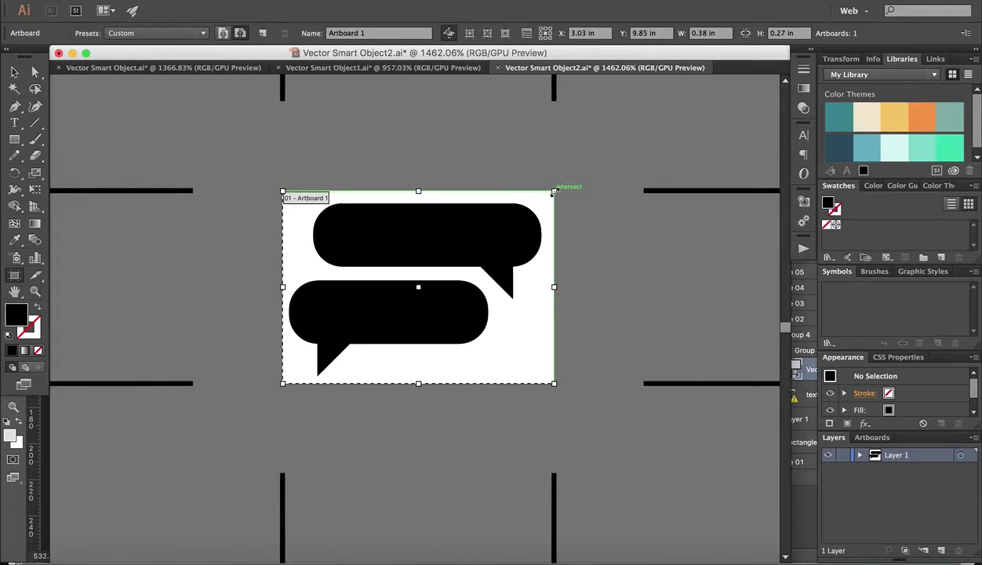
left_click_drag(554, 191, 549, 197)
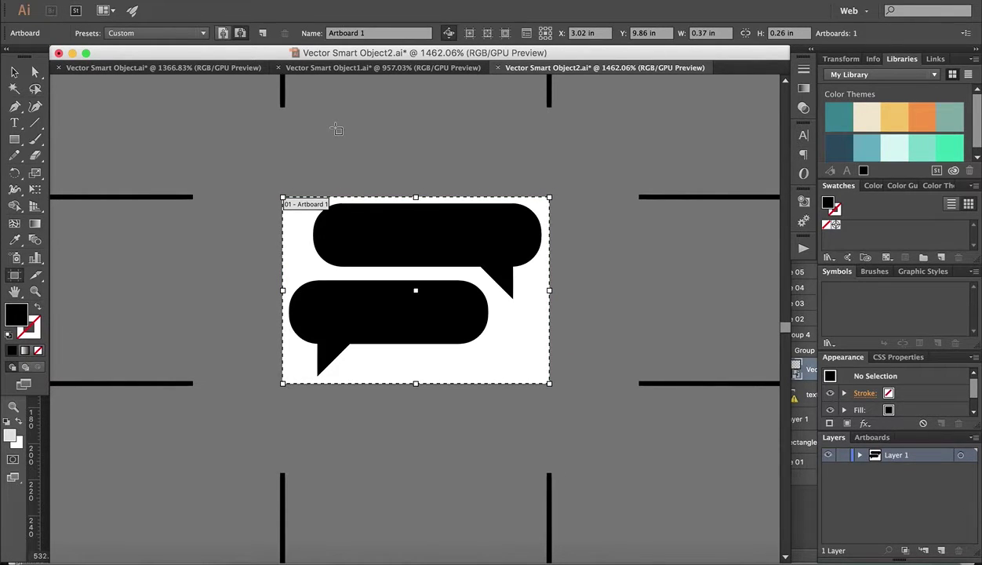
left_click(19, 72)
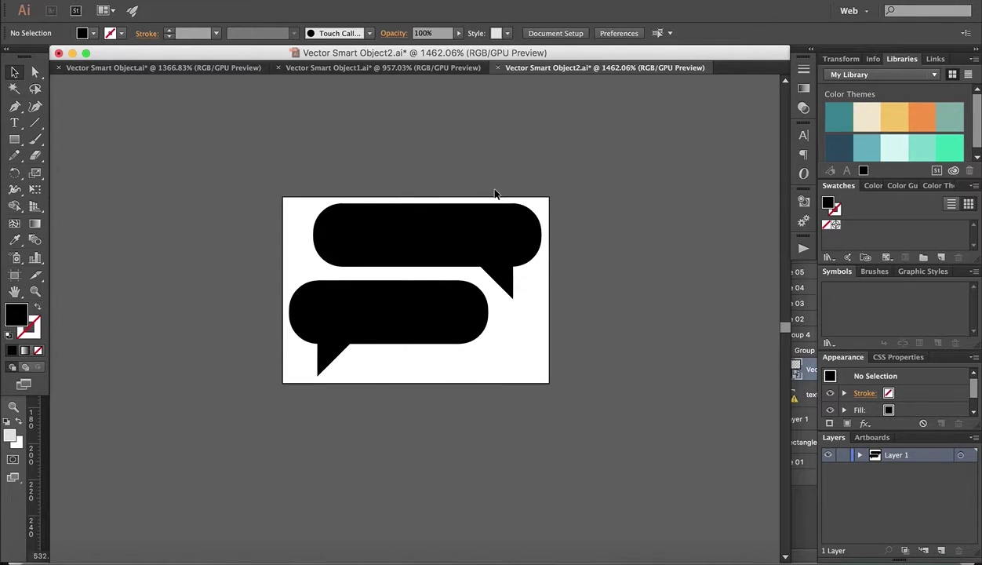
Step: Save the artwork as Vector Smart Object2.svg in SVG (svg) format
left_click(122, 0)
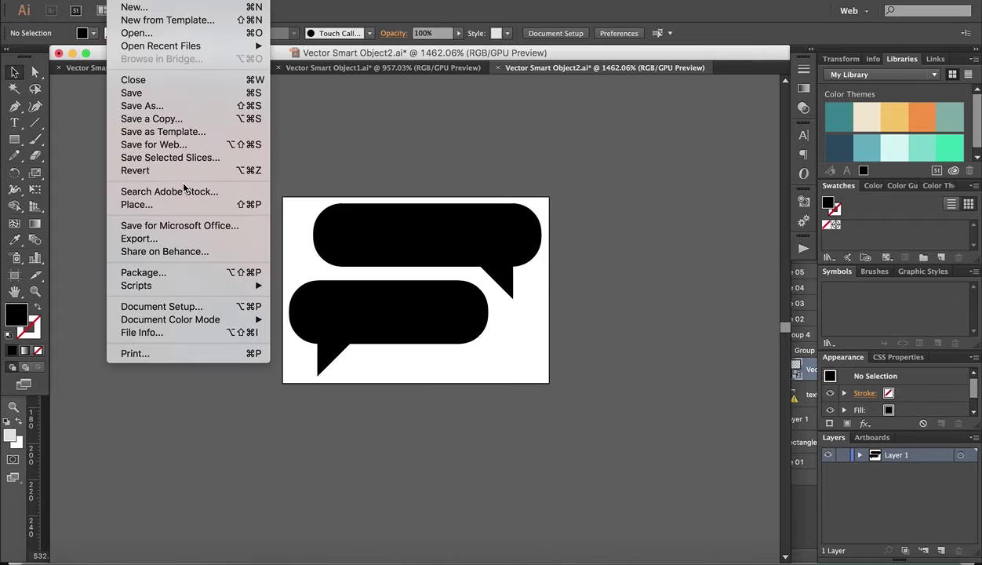
left_click(195, 105)
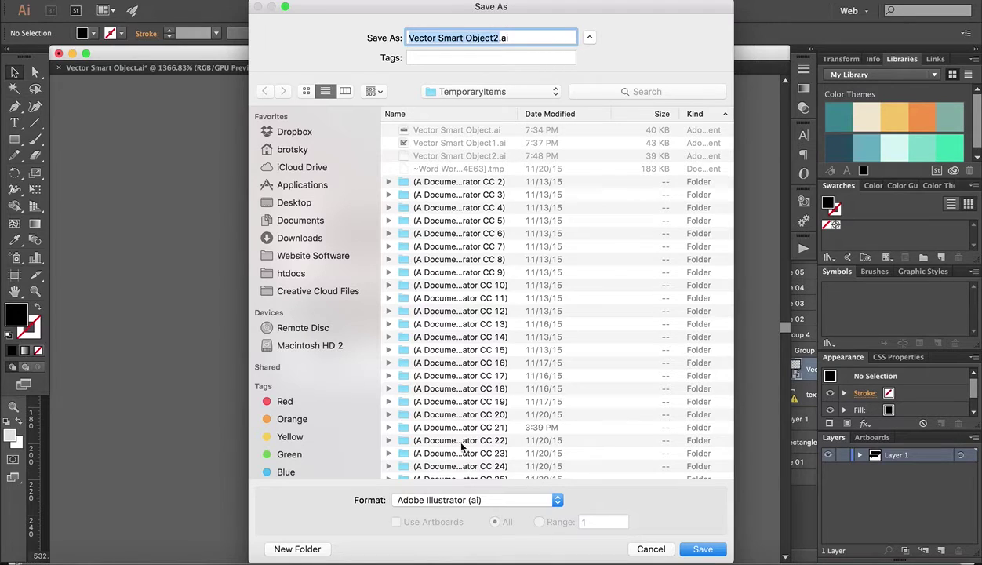
left_click(479, 502)
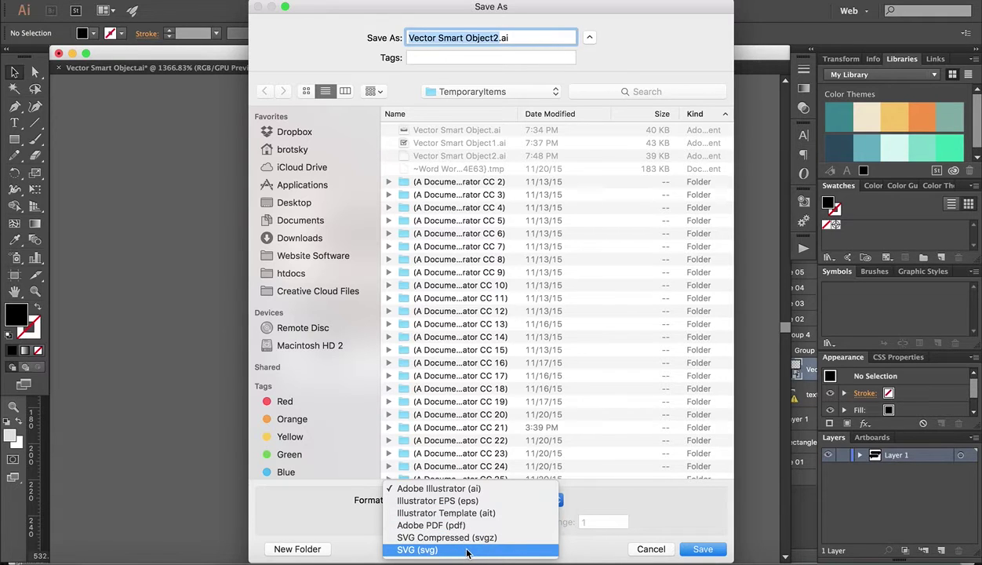
left_click(467, 550)
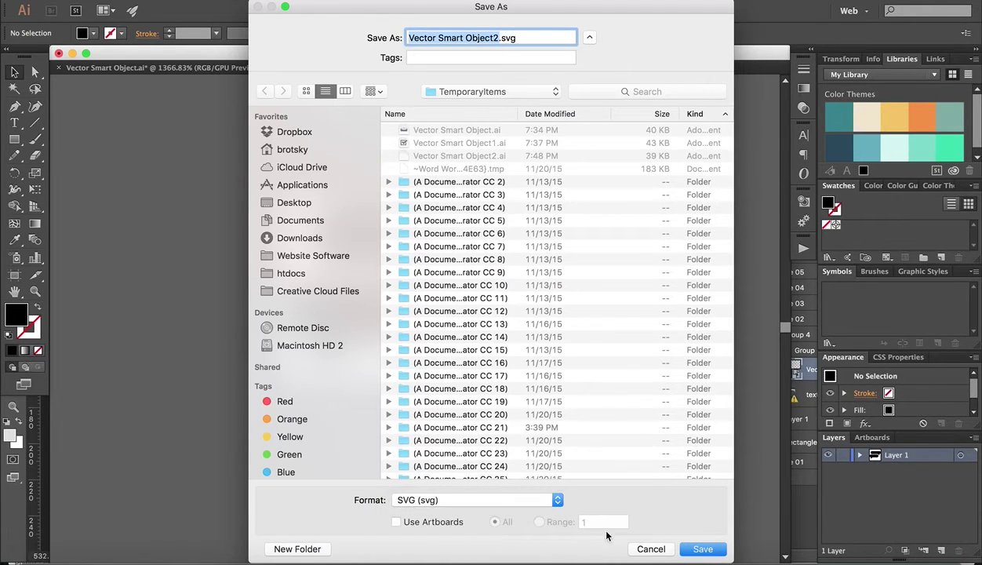
left_click(703, 550)
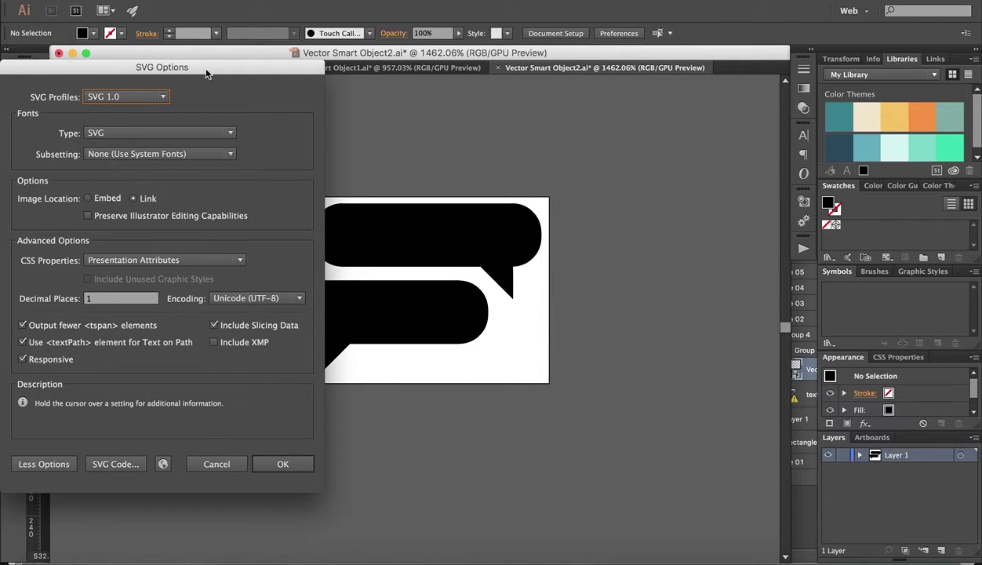
Step: Preview the generated SVG code, then close the preview
left_click_drag(207, 73, 396, 63)
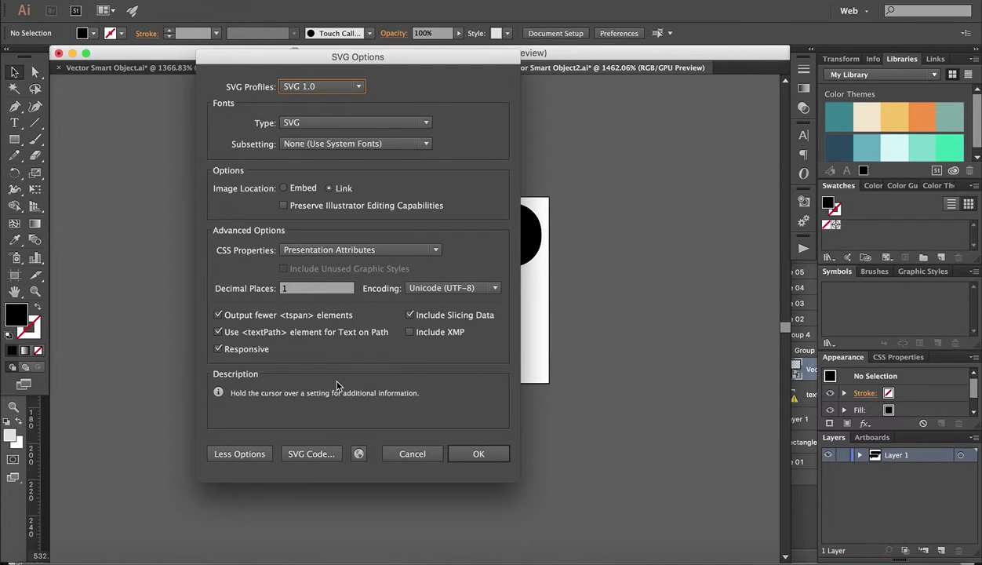
left_click(317, 455)
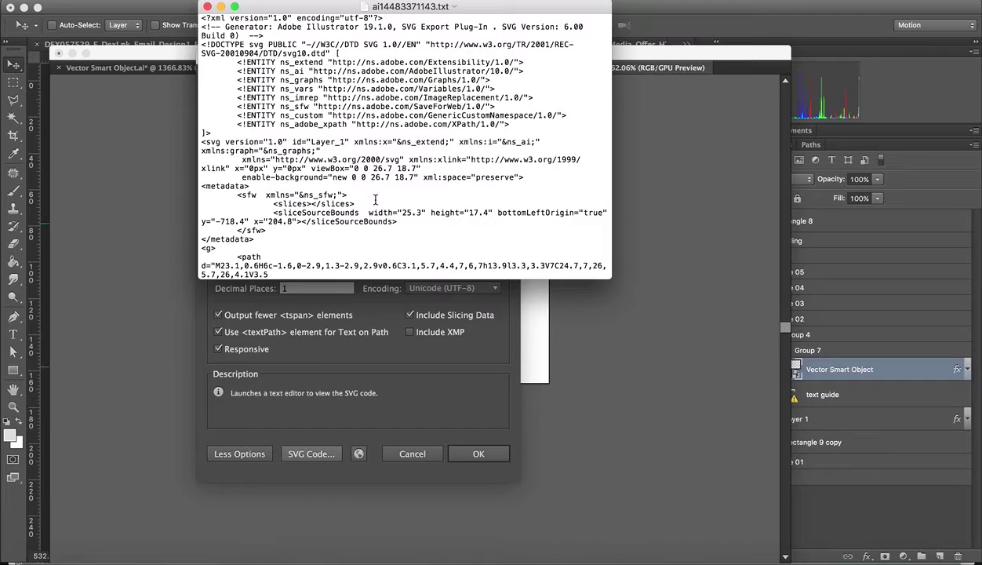
scroll(368, 229, "down", 5)
scroll(361, 233, "up", 5)
left_click(207, 7)
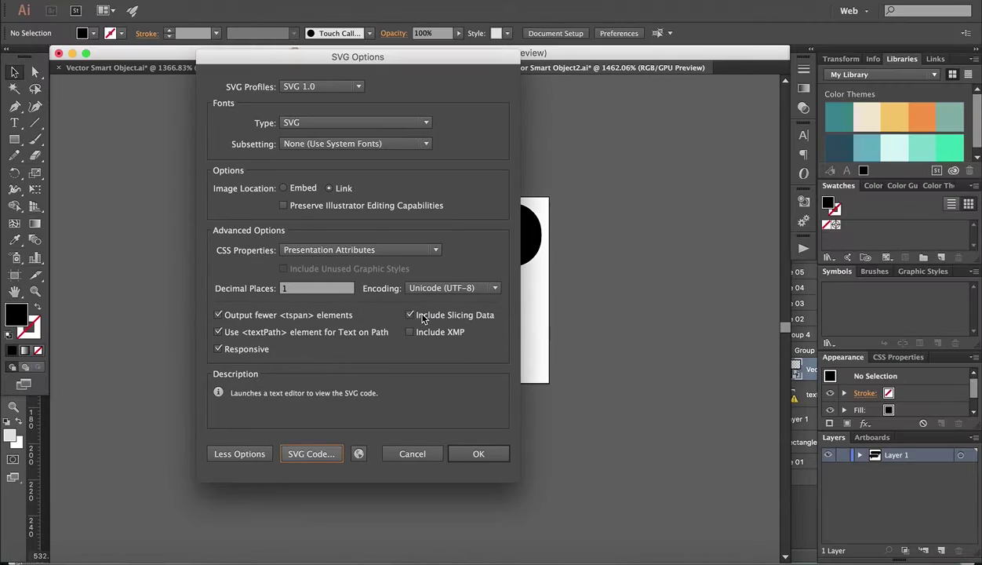
Step: Uncheck Include Slicing Data, Output fewer <tspan> elements, Use <textPath> and Responsive
left_click(413, 316)
left_click(263, 316)
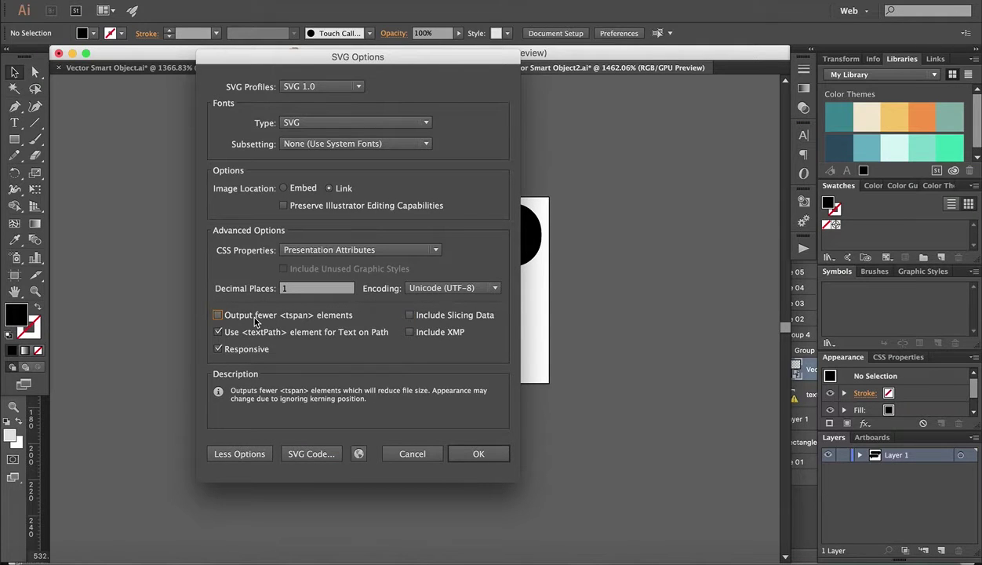
left_click(253, 335)
left_click(245, 348)
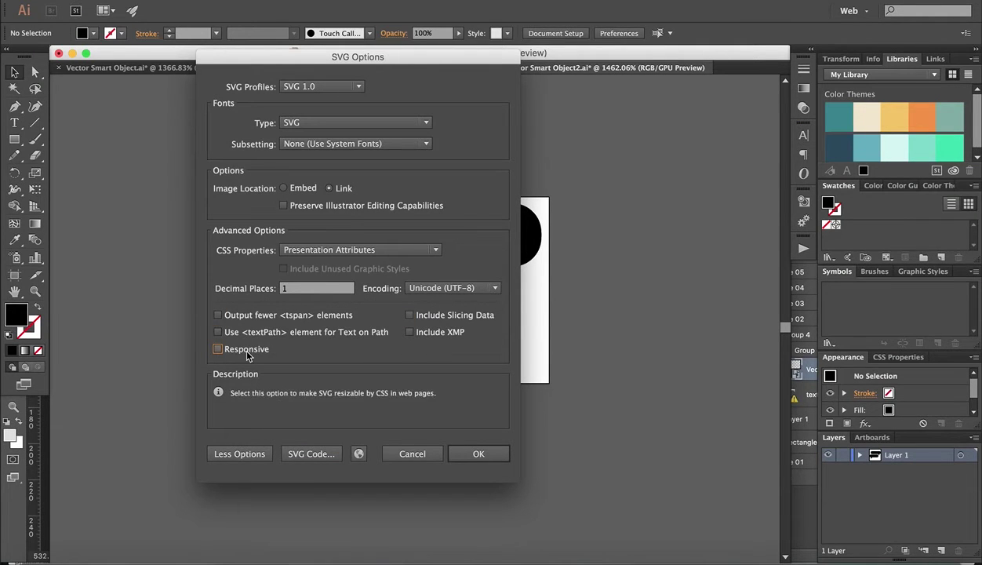
Step: Open the SVG code in TextEdit and add blank lines after the DOCTYPE declaration
left_click(310, 454)
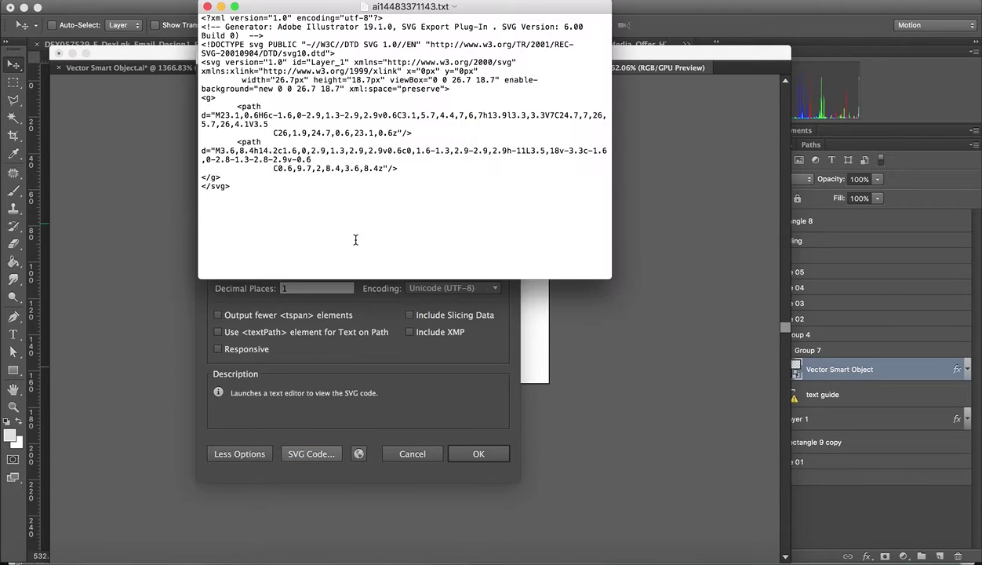
left_click_drag(262, 186, 195, 61)
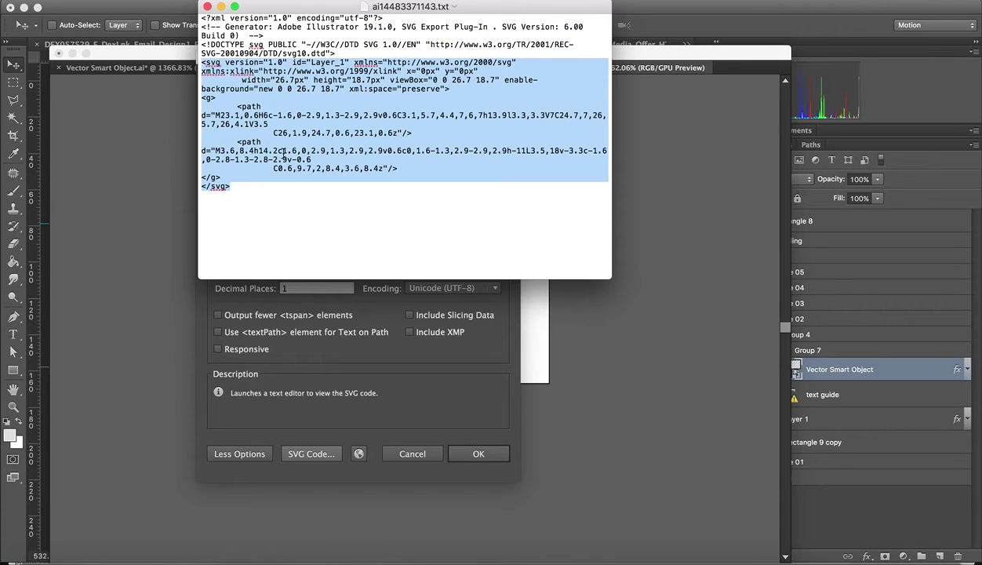
left_click(342, 49)
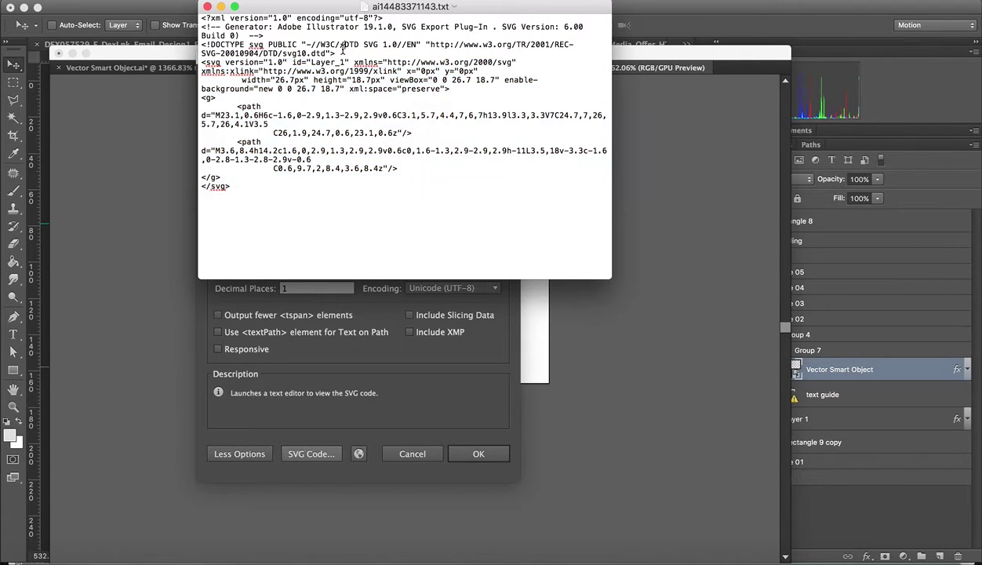
key("Return")
key("Return")
key("Return")
key("Return")
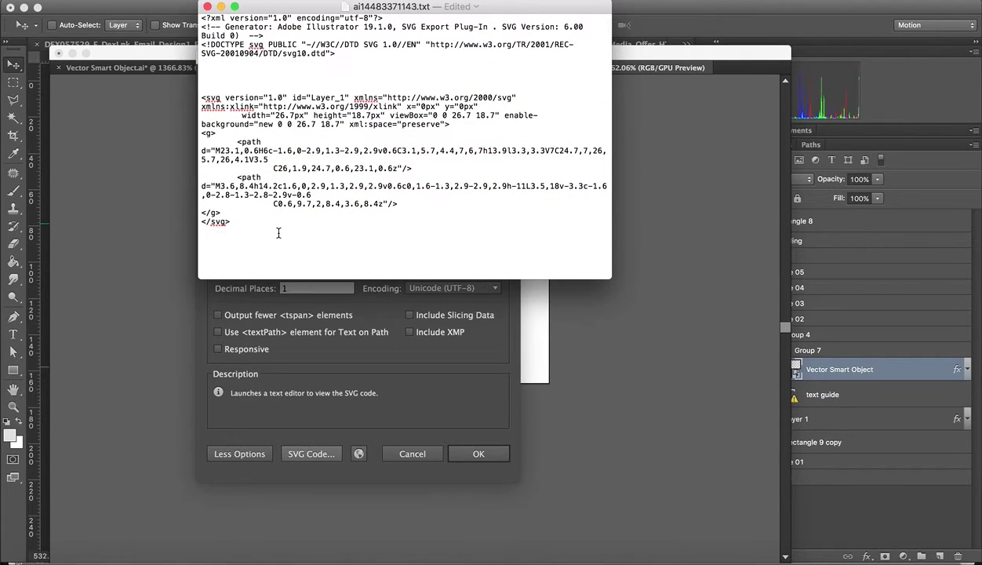
left_click_drag(277, 233, 162, 101)
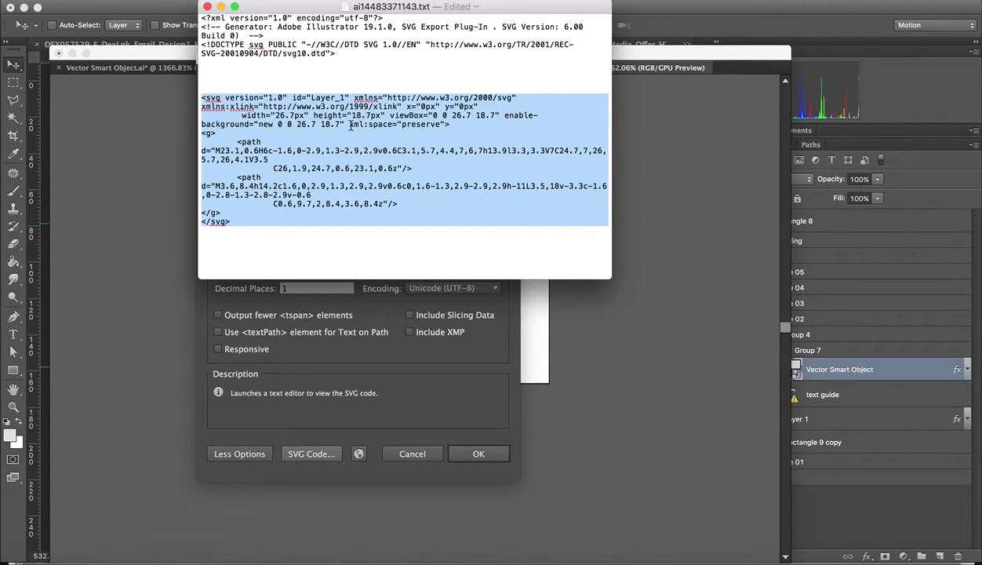
left_click(351, 161)
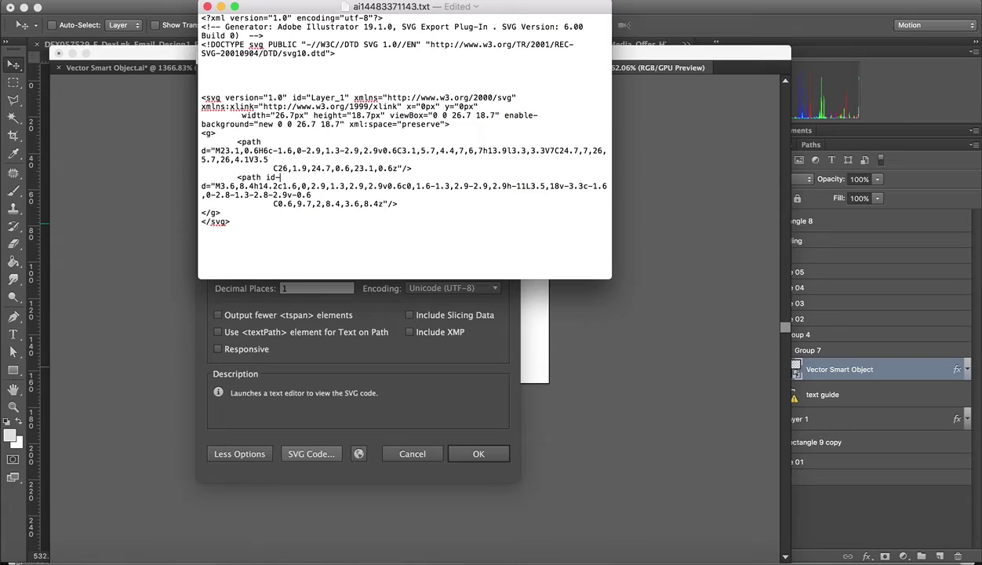
Step: Add id="path2" to the second path element, then select and deselect xml:space="preserve"
type("id=\"path2")
left_click(327, 177)
left_click_drag(446, 126, 347, 128)
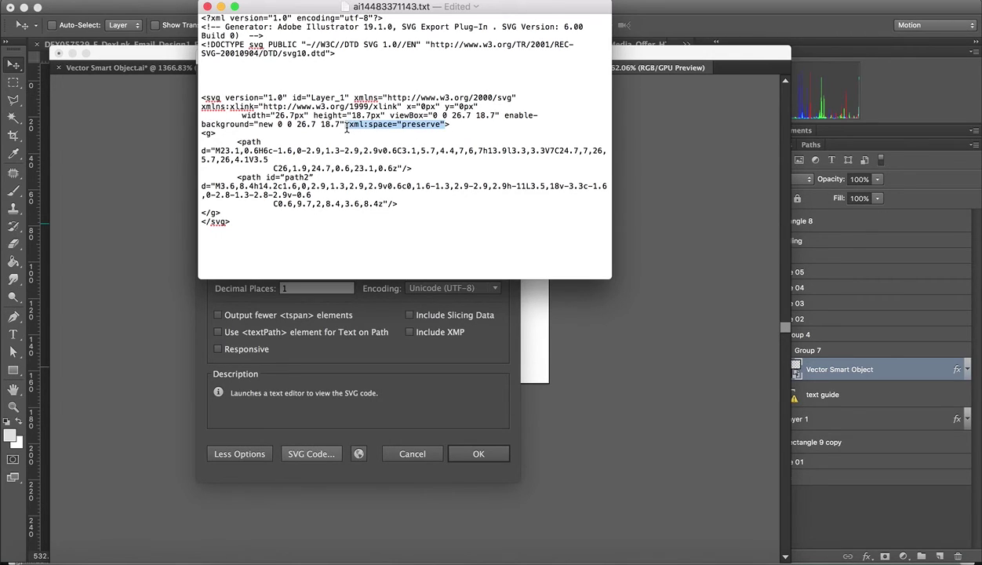
left_click(450, 125)
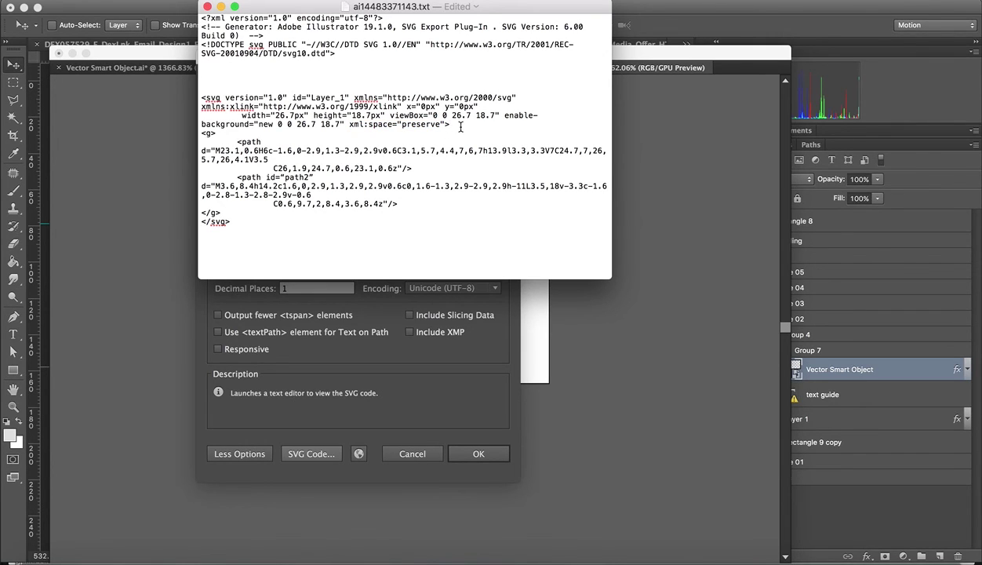